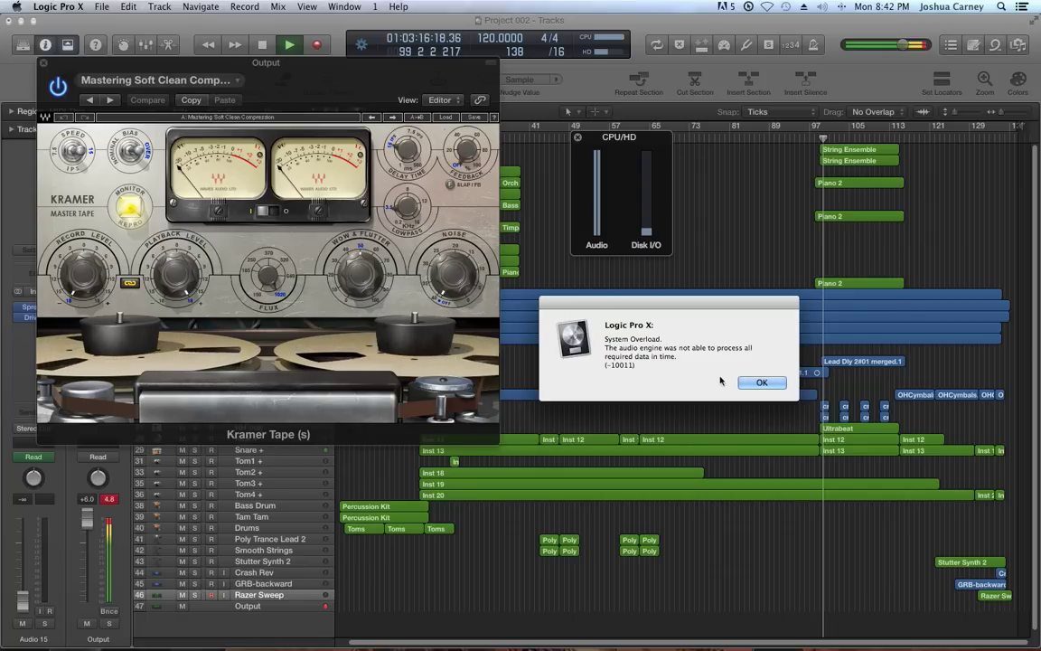
Step: Dismiss the System Overload alert and close the Kramer Tape plug-in window
key(Return)
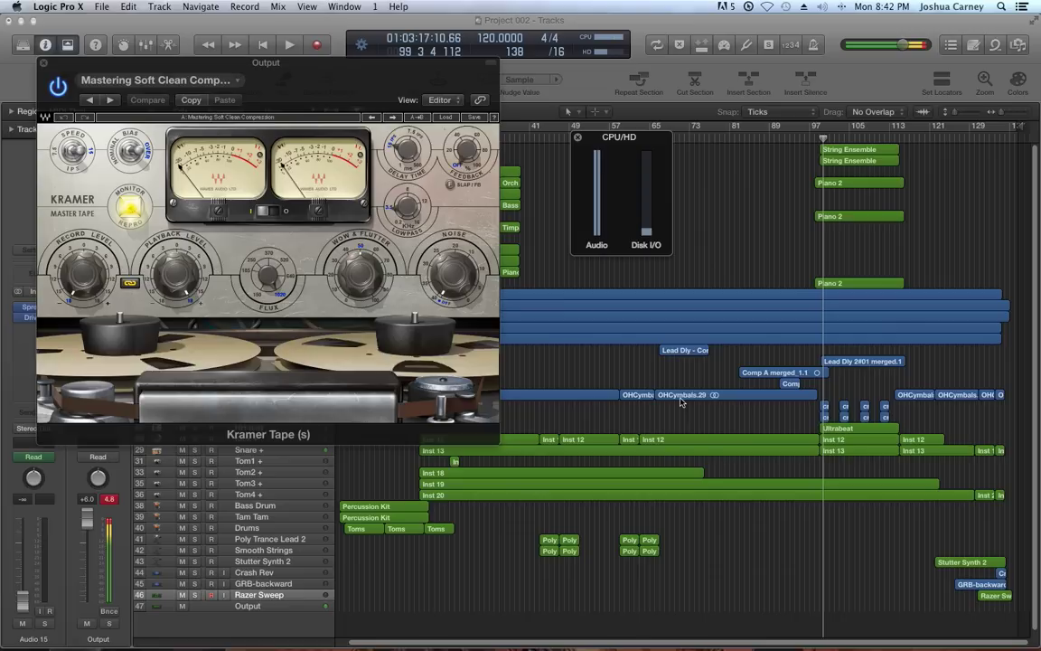
click(101, 7)
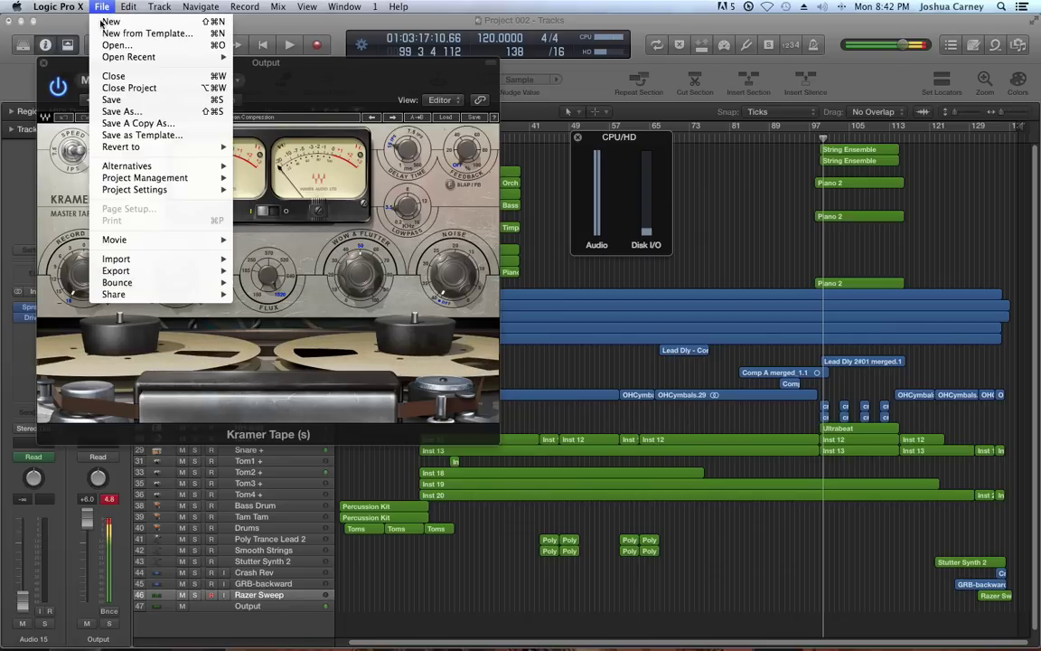
click(128, 88)
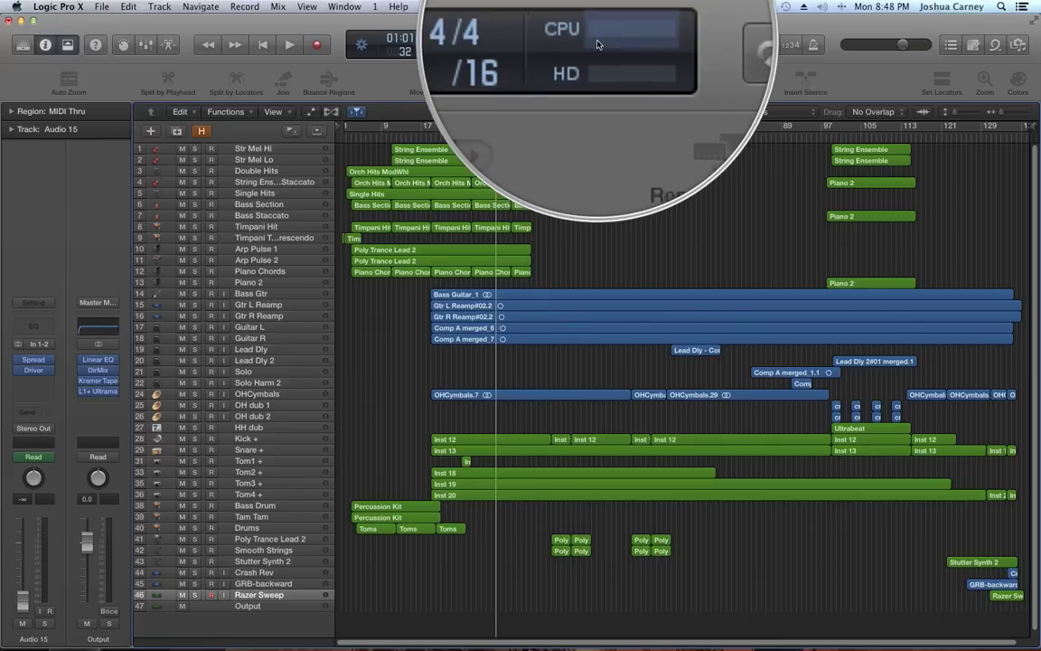
click(599, 43)
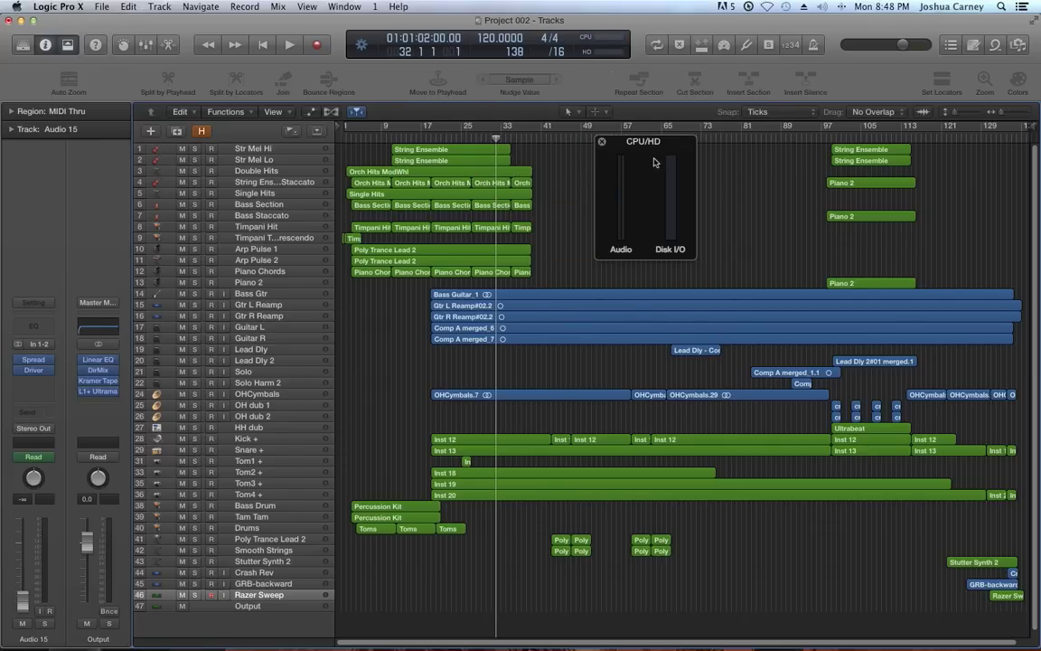
drag(578, 186, 636, 203)
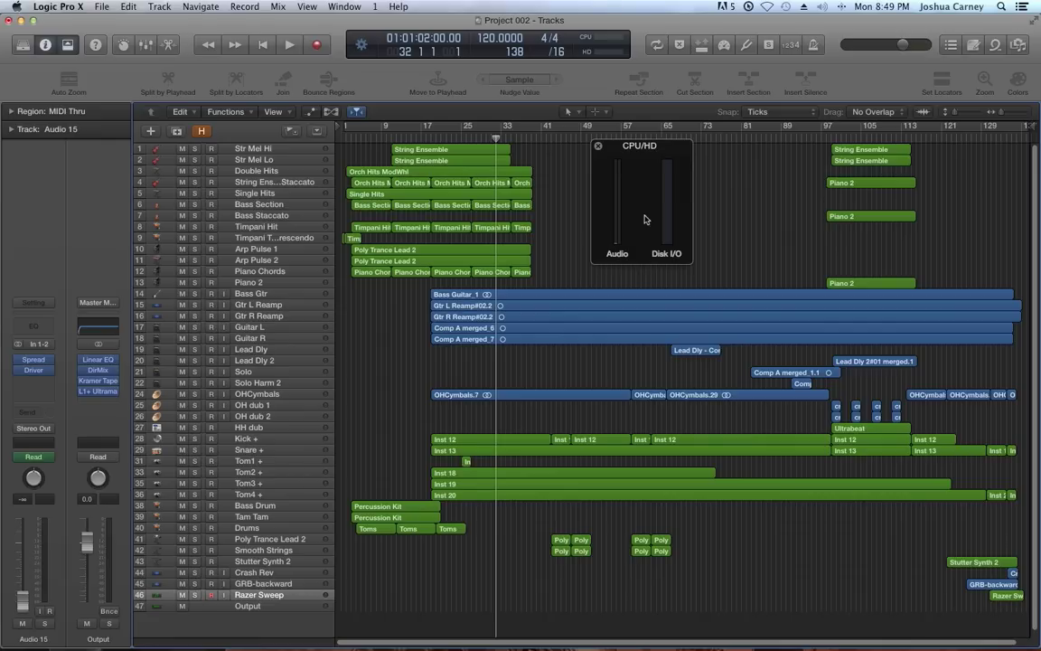
Step: Keep the Custom display with Load Meters enabled in the control bar, then close the CPU/HD meter window
click(598, 146)
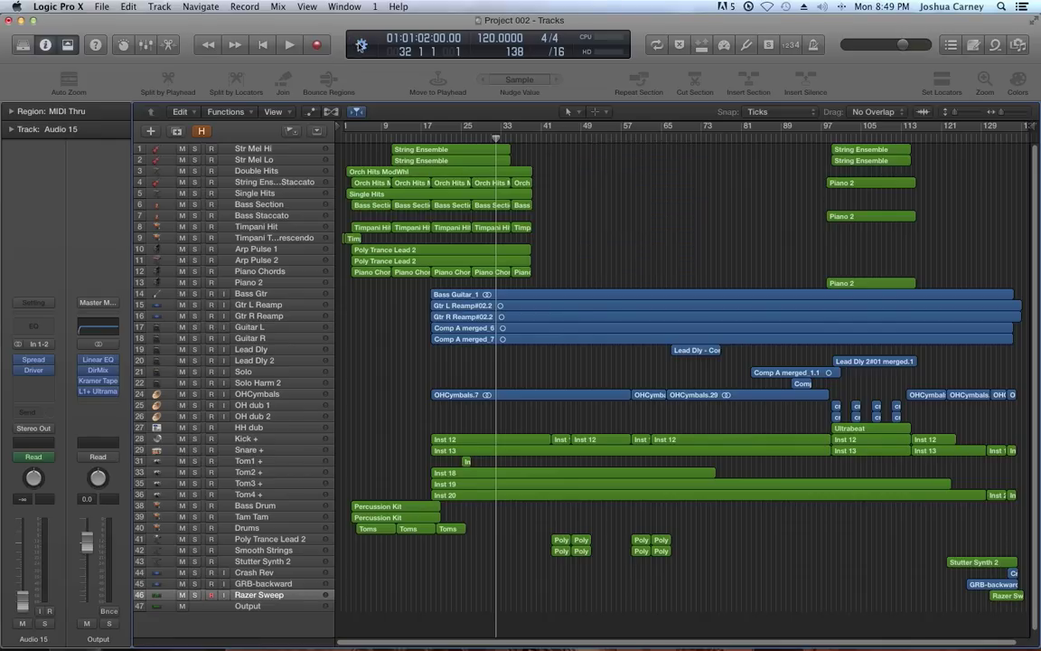
click(360, 43)
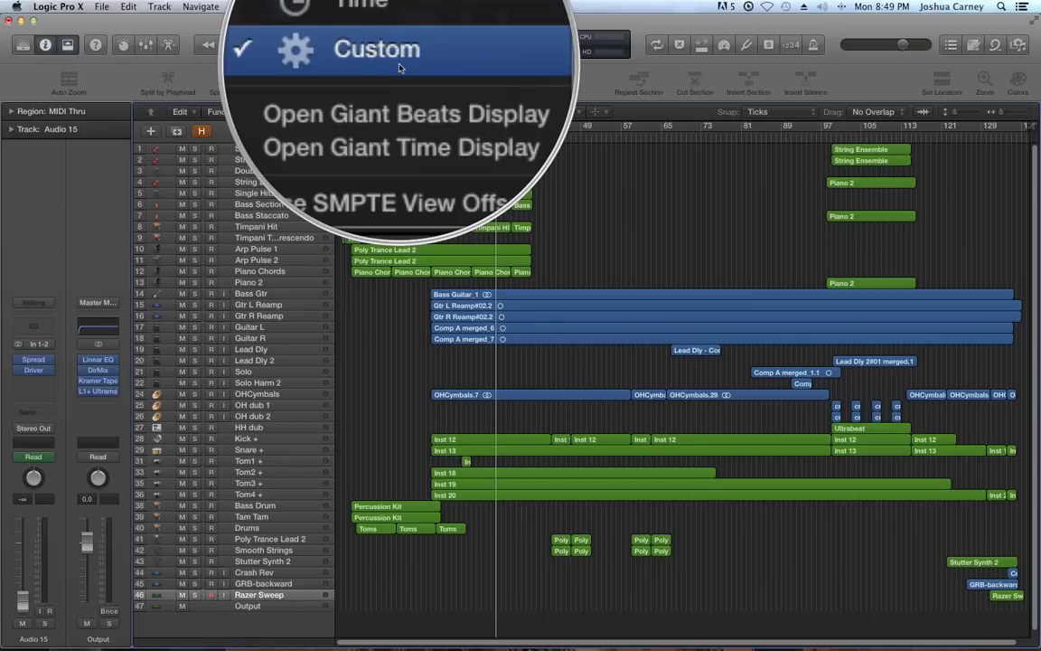
click(525, 75)
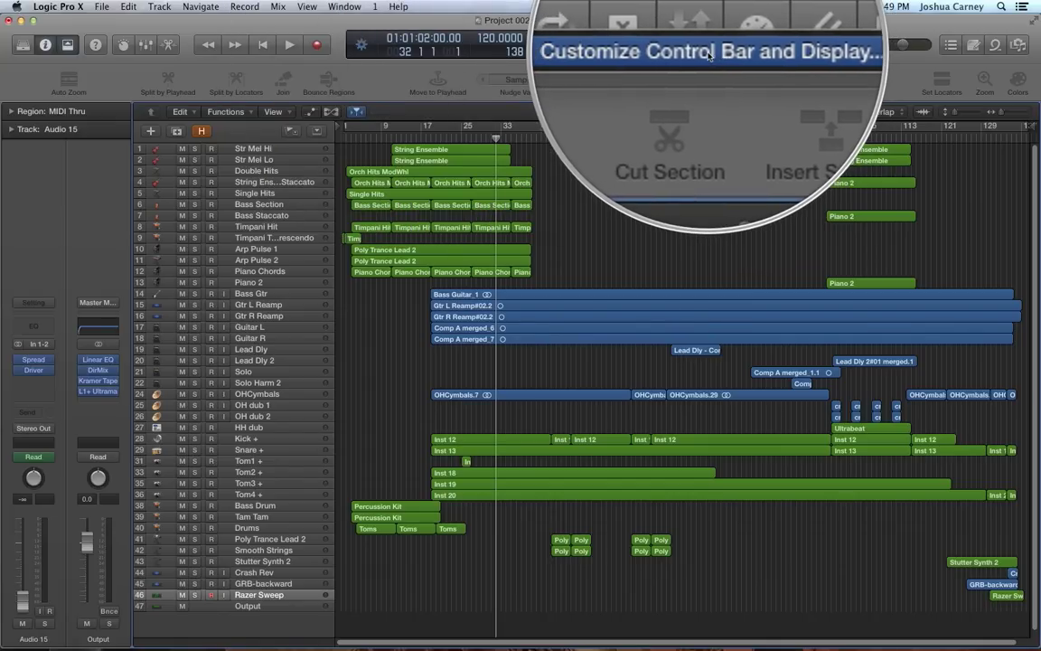
click(881, 47)
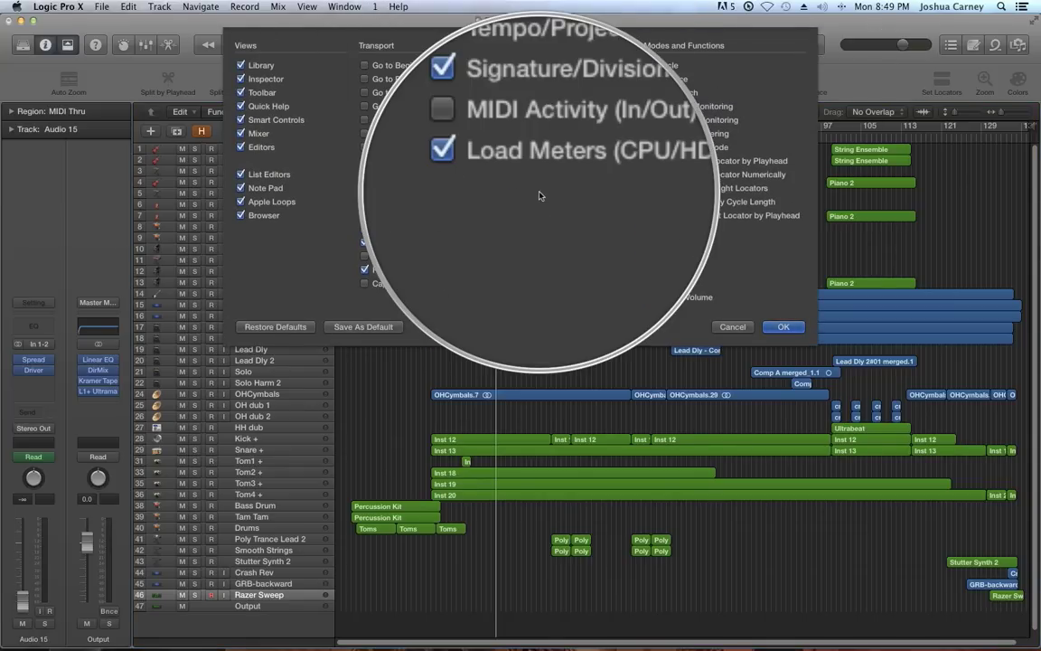
click(784, 327)
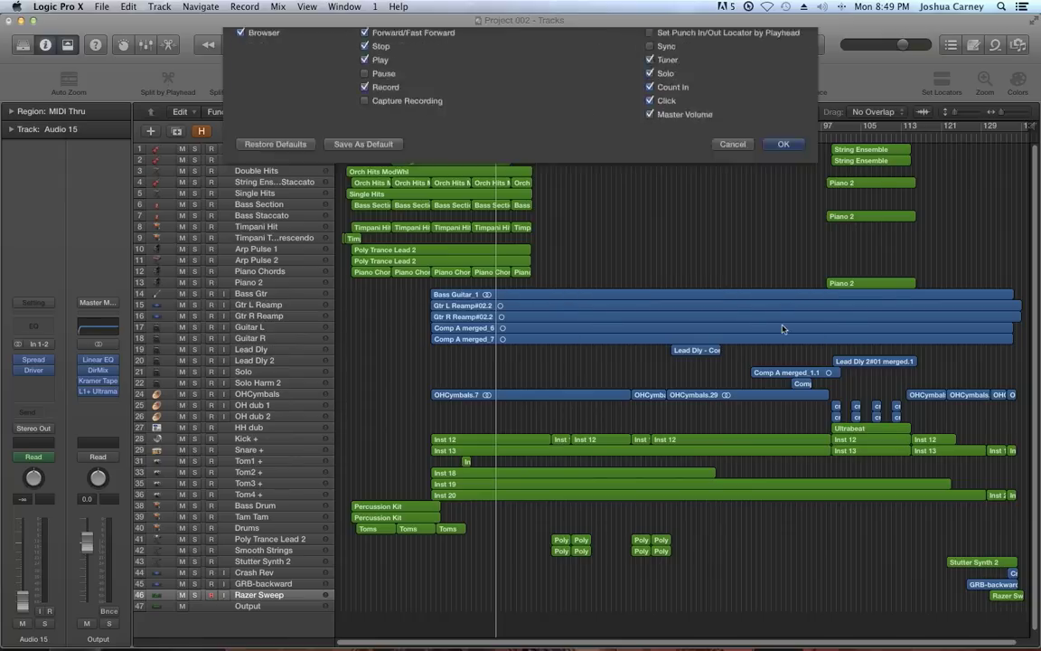
double_click(598, 50)
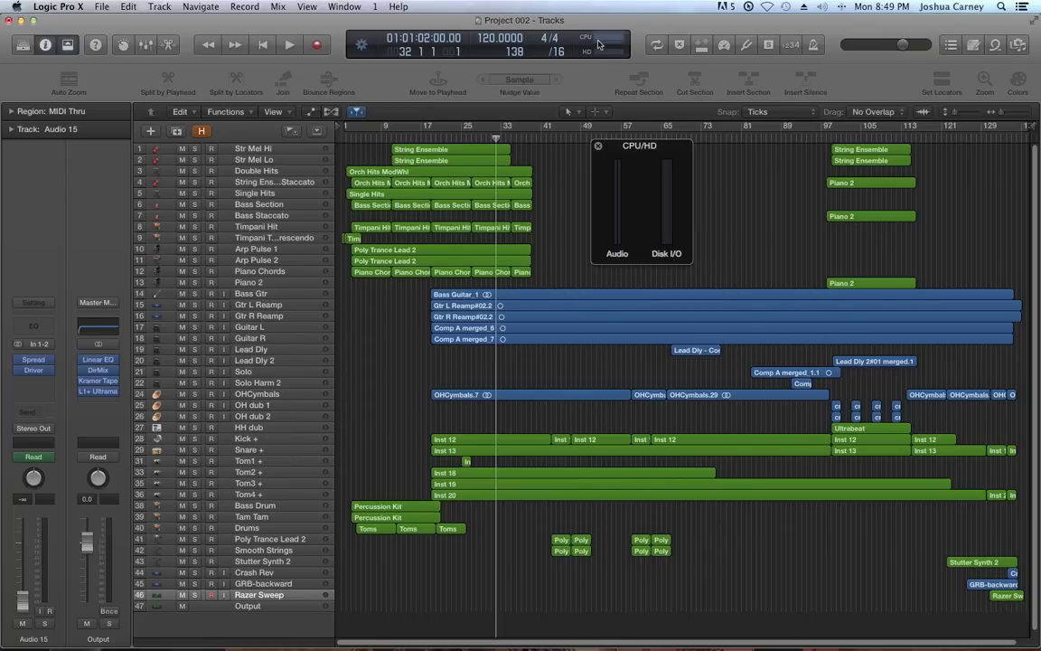
click(597, 147)
Step: Open Audio preferences and set Processing Threads to Automatic
click(47, 8)
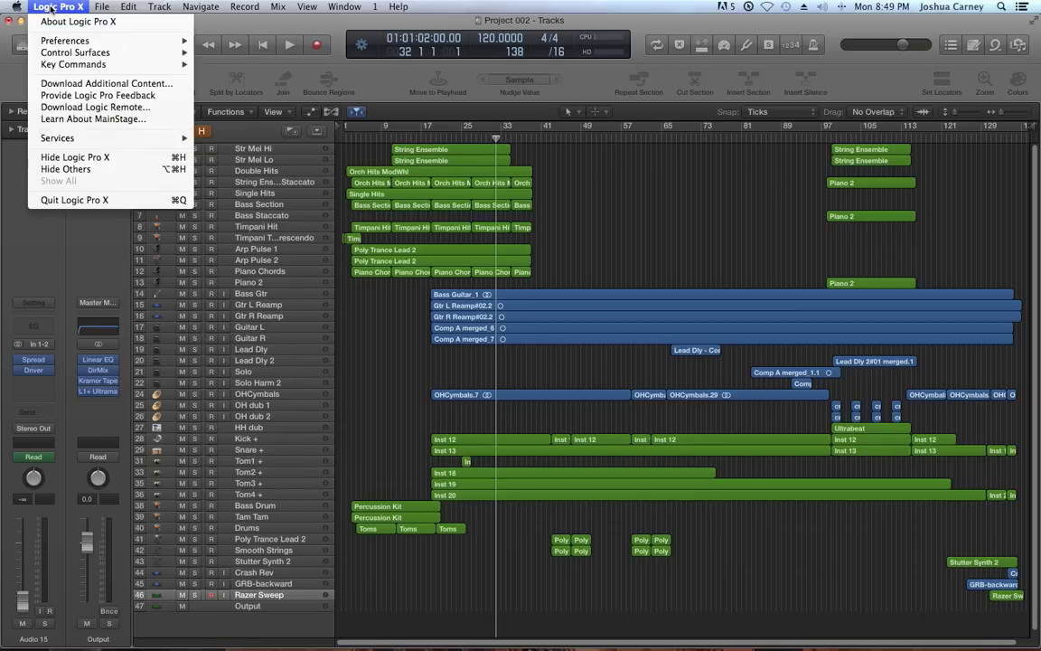
mouse_move(54, 40)
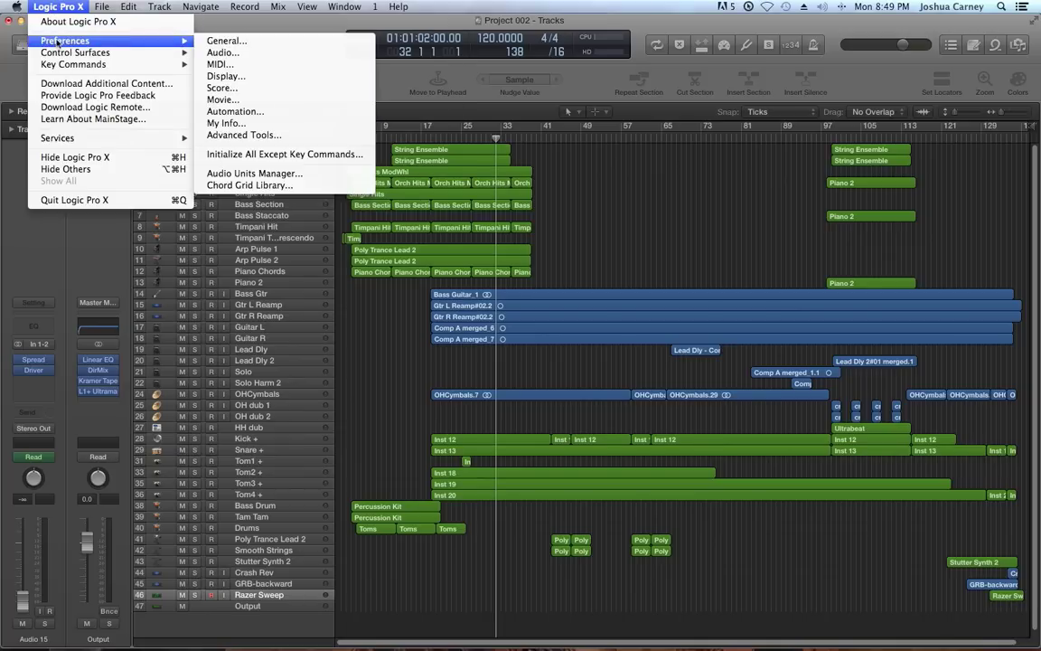
click(223, 58)
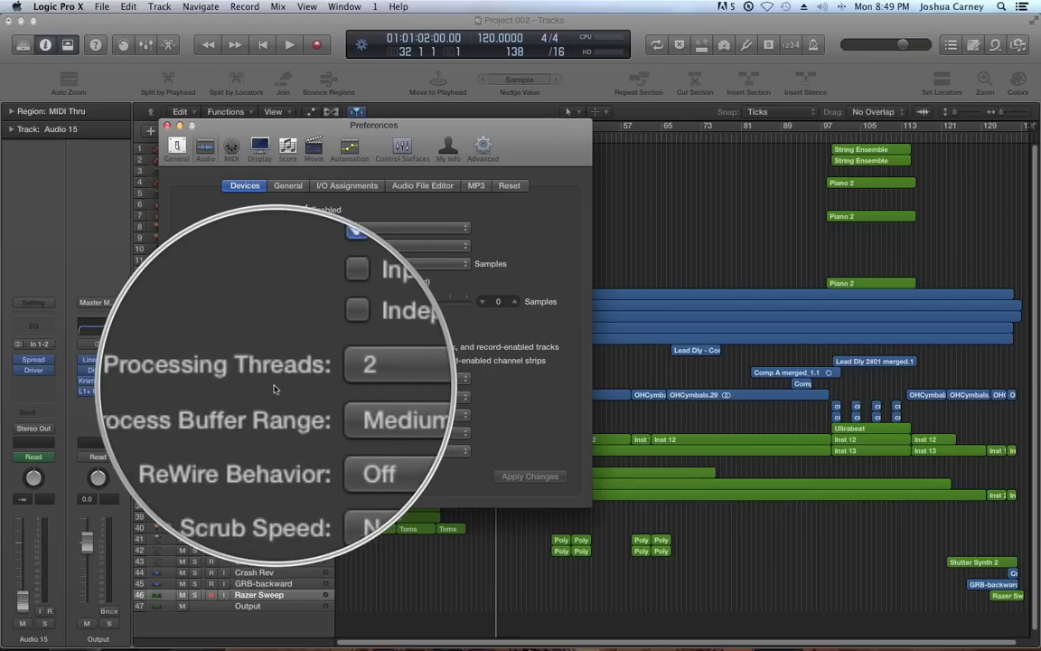
click(328, 380)
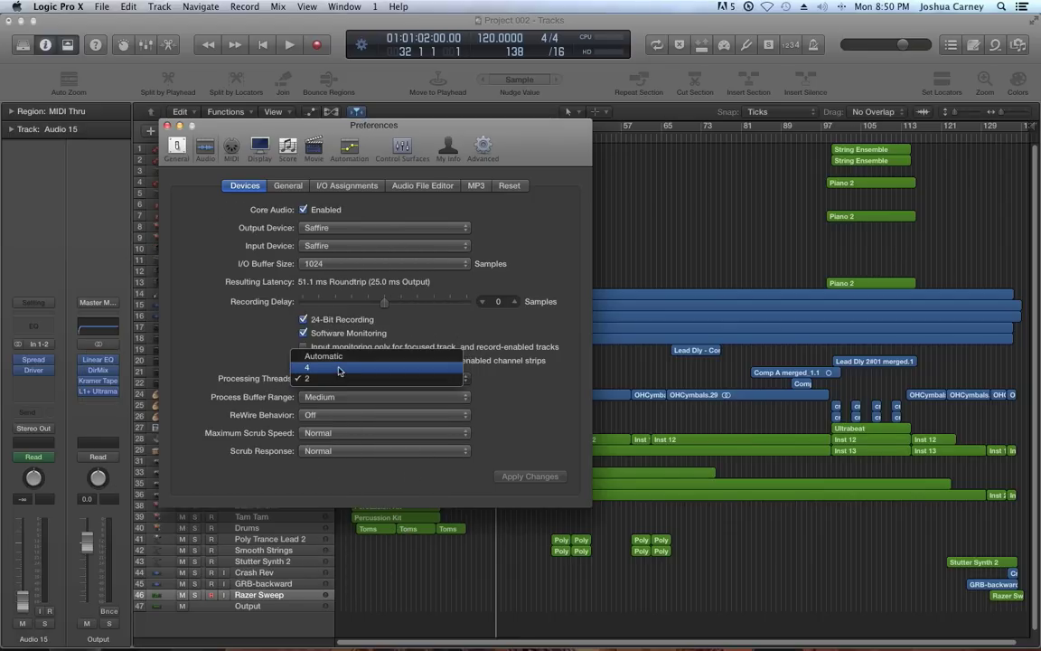
click(330, 356)
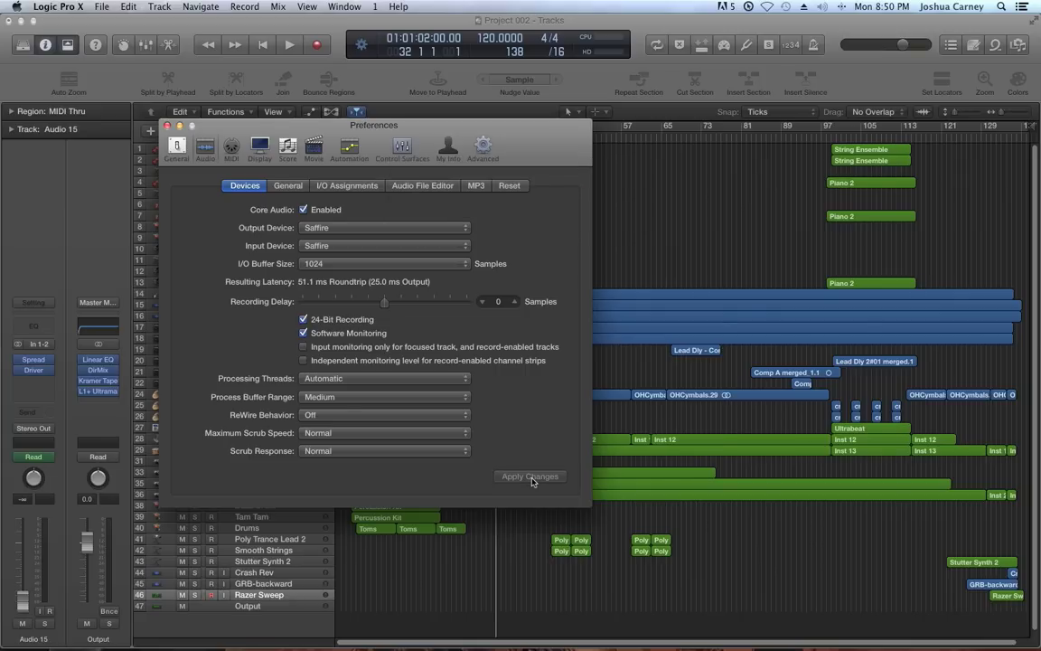
Step: Change Processing Threads to 4 in the Audio preferences
click(612, 38)
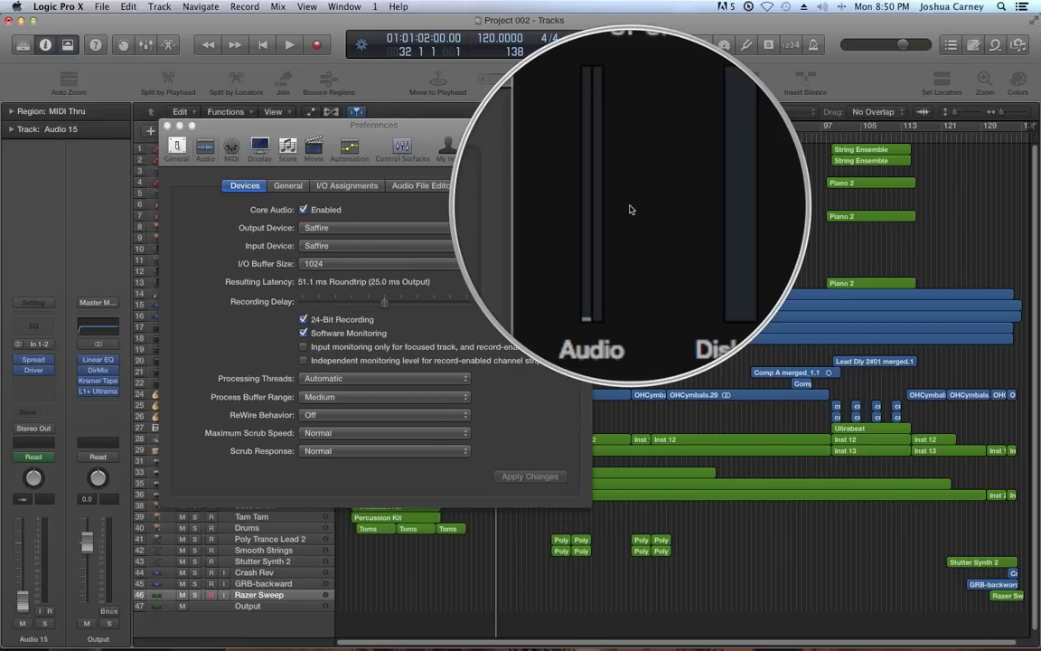
click(539, 132)
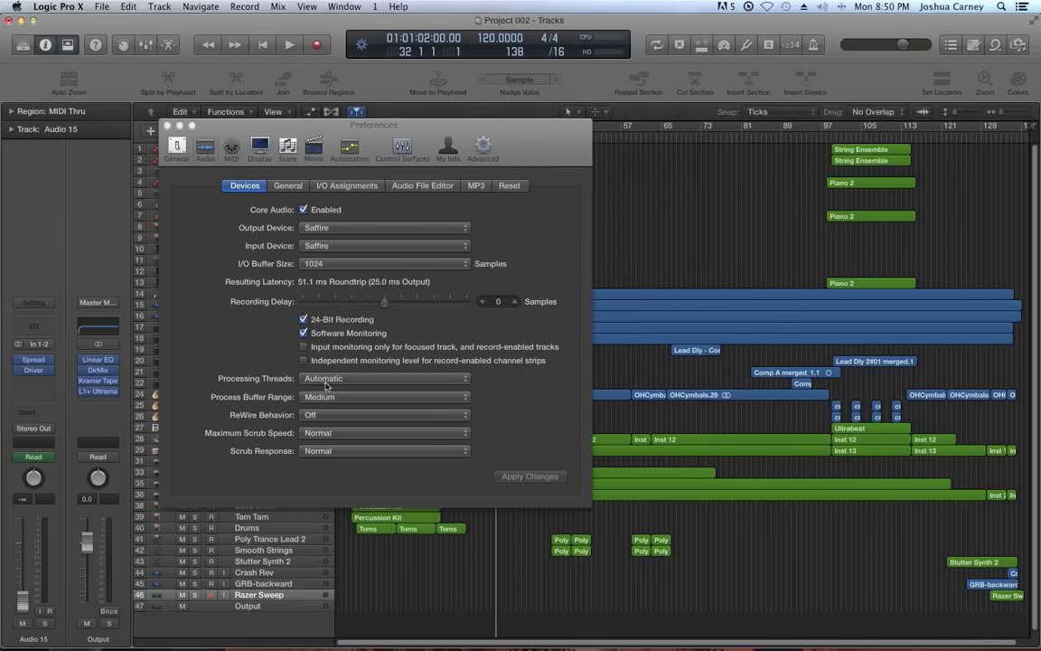
click(325, 380)
click(336, 357)
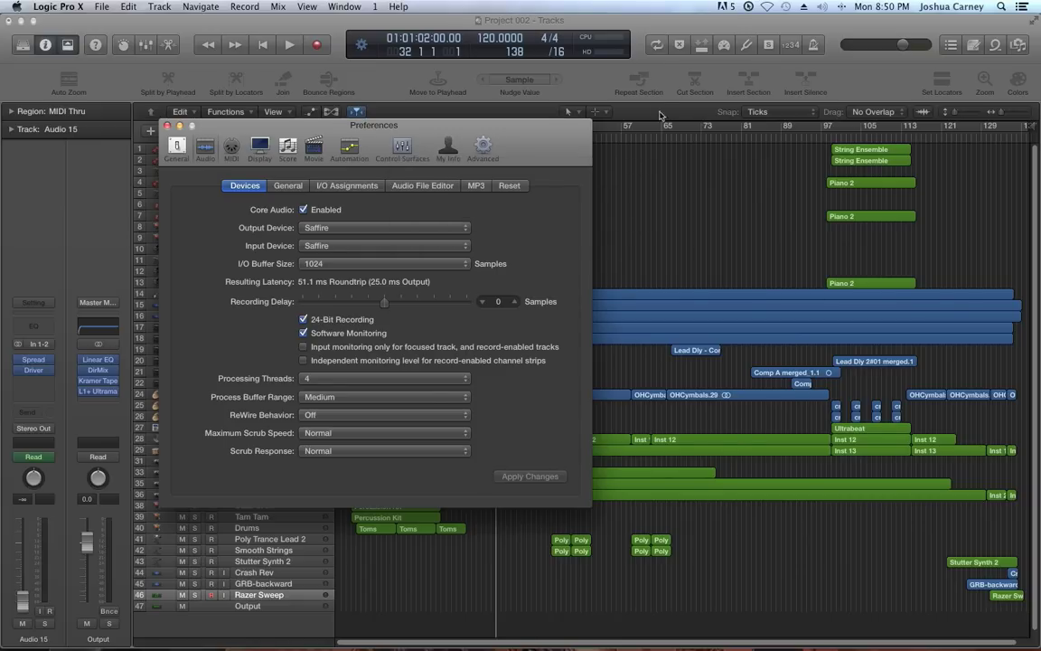
Step: Play from bar 97 to watch the CPU load, stop playback, and close the CPU/HD meter
click(616, 38)
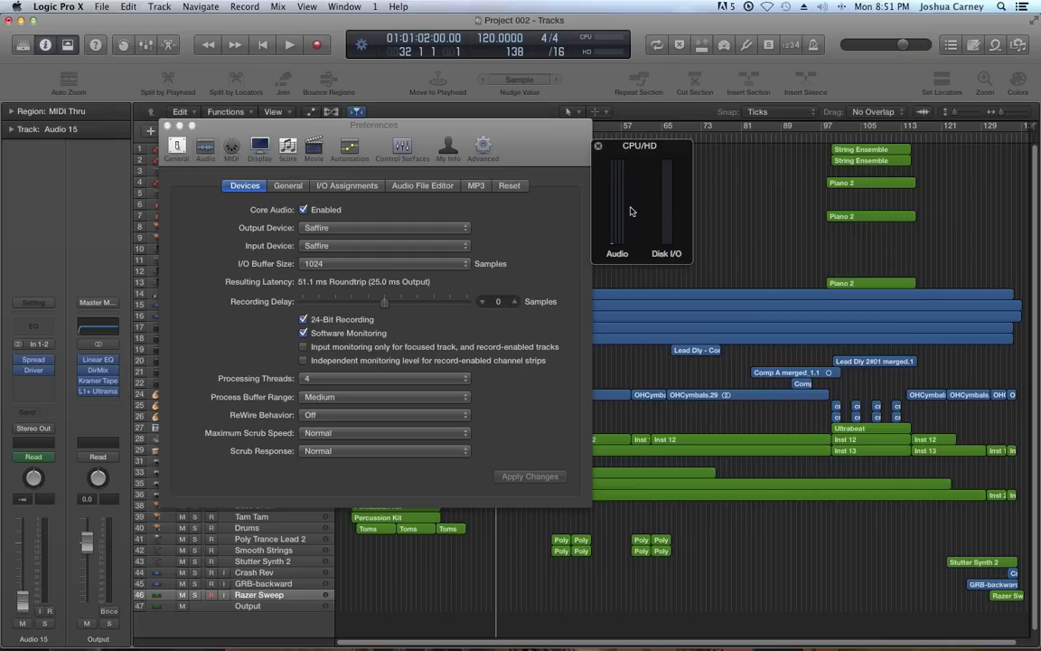
drag(609, 144, 687, 206)
click(825, 135)
key(space)
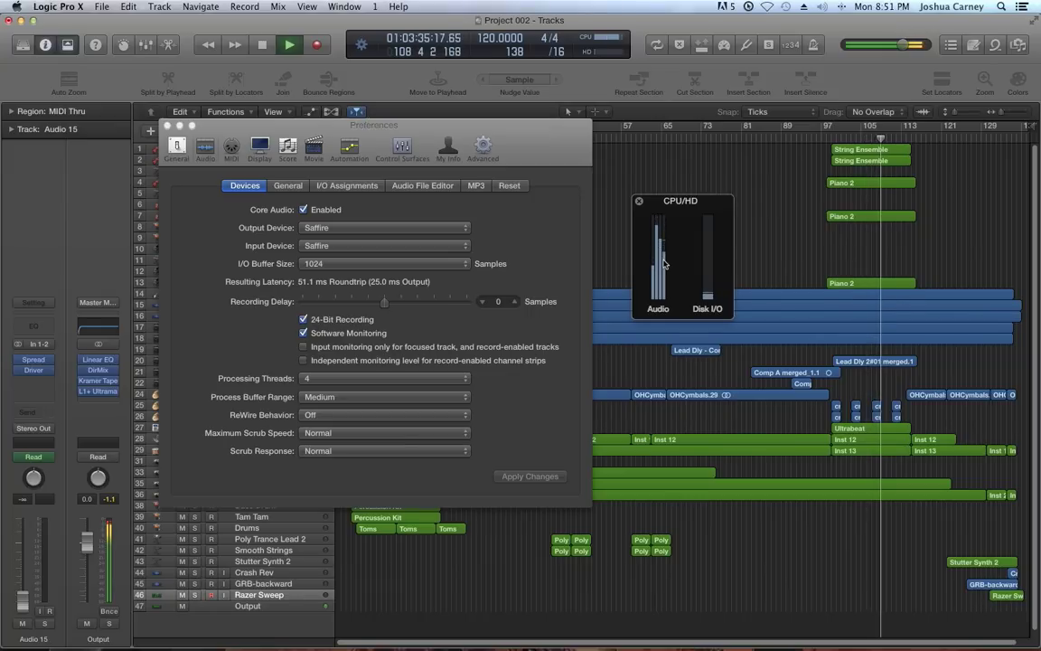
key(space)
drag(705, 203, 679, 190)
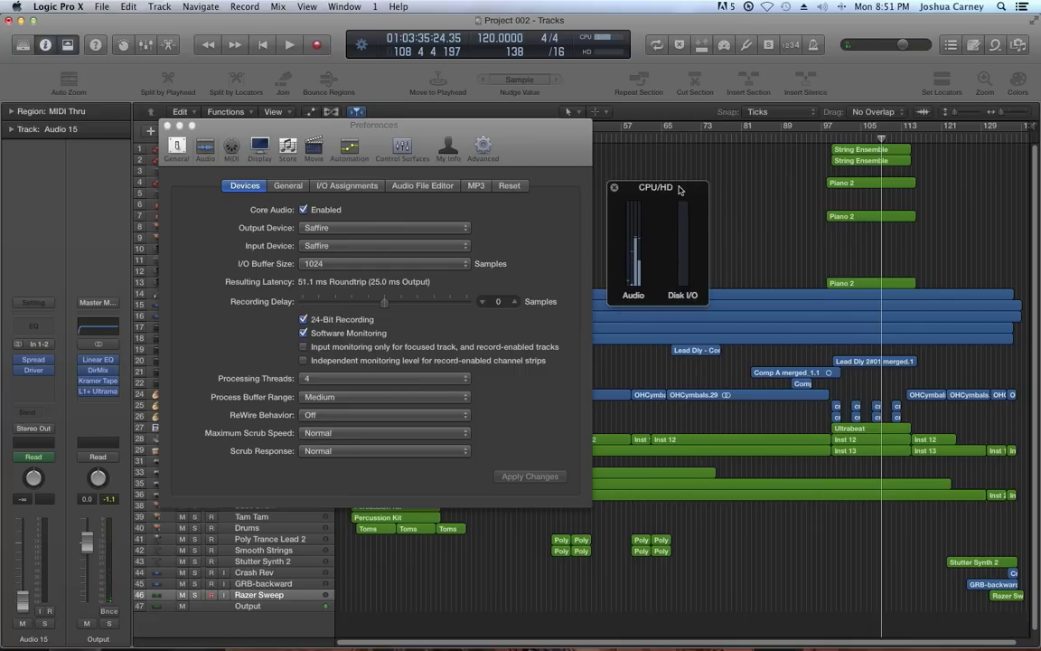
click(554, 172)
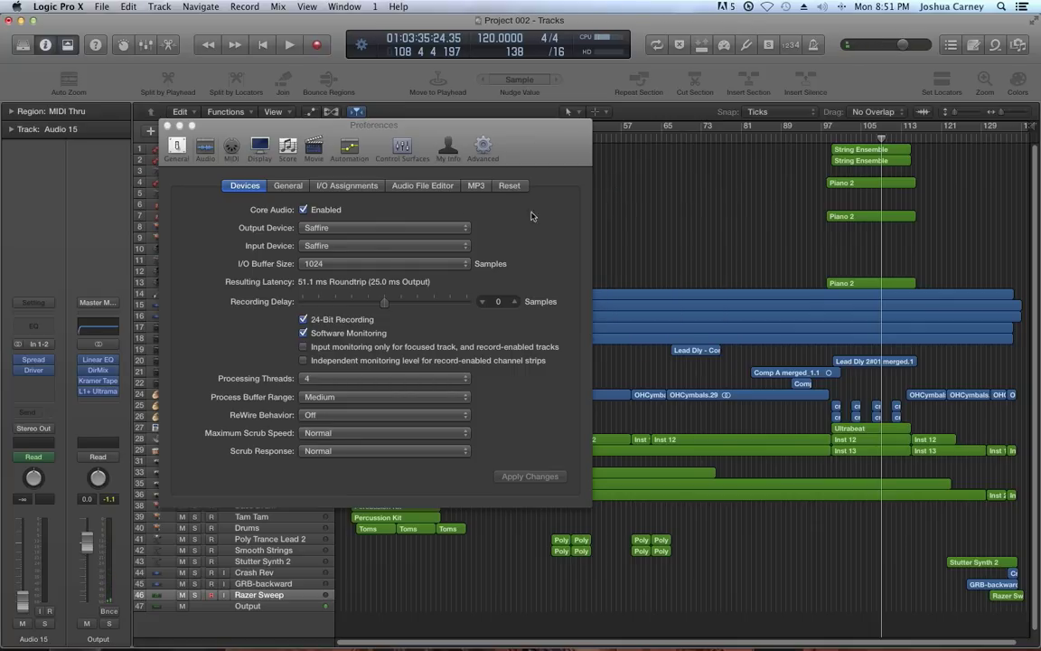
Step: Close the Preferences window and scroll the track list back to the top
click(167, 128)
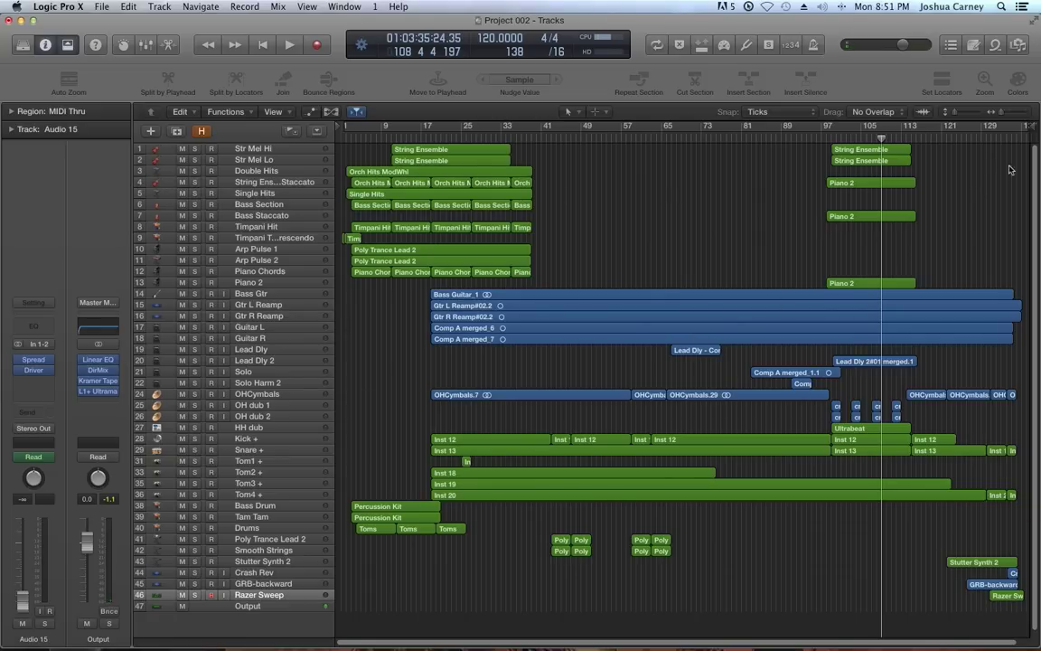
scroll(472, 389, down, 5)
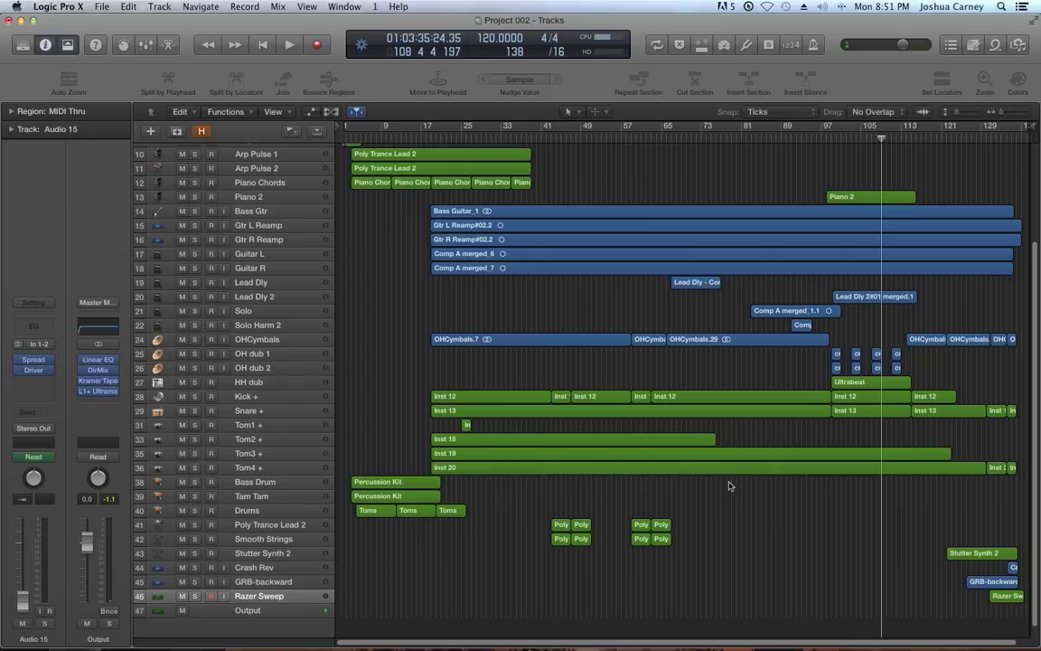
scroll(711, 508, up, 3)
scroll(711, 508, up, 2)
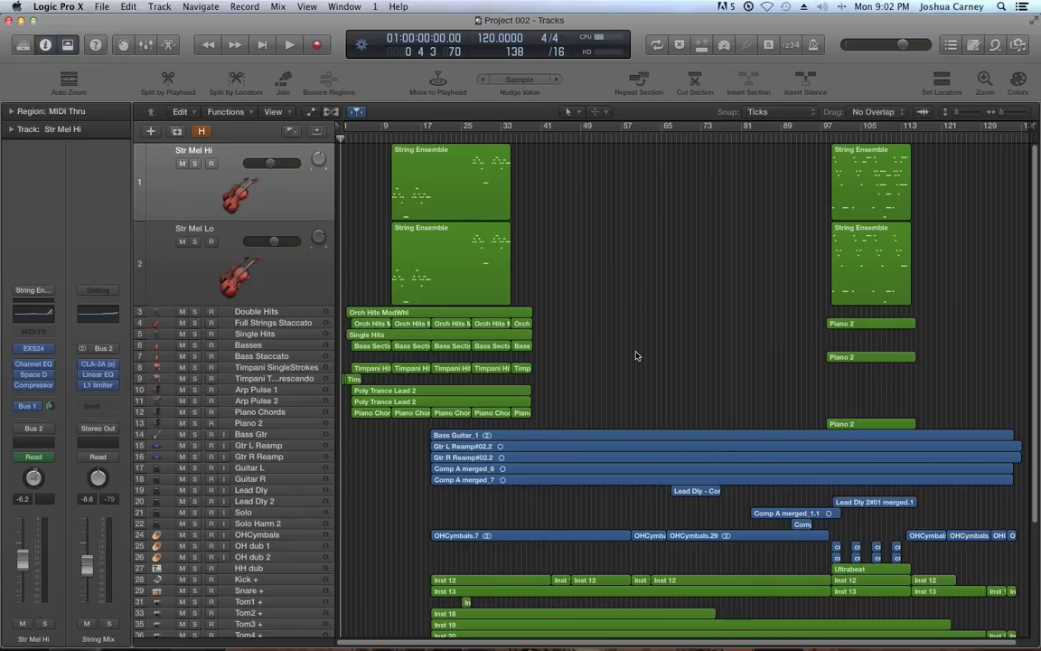
Step: Show freeze buttons in every track header via Track Header Components > Show Freeze
right_click(165, 190)
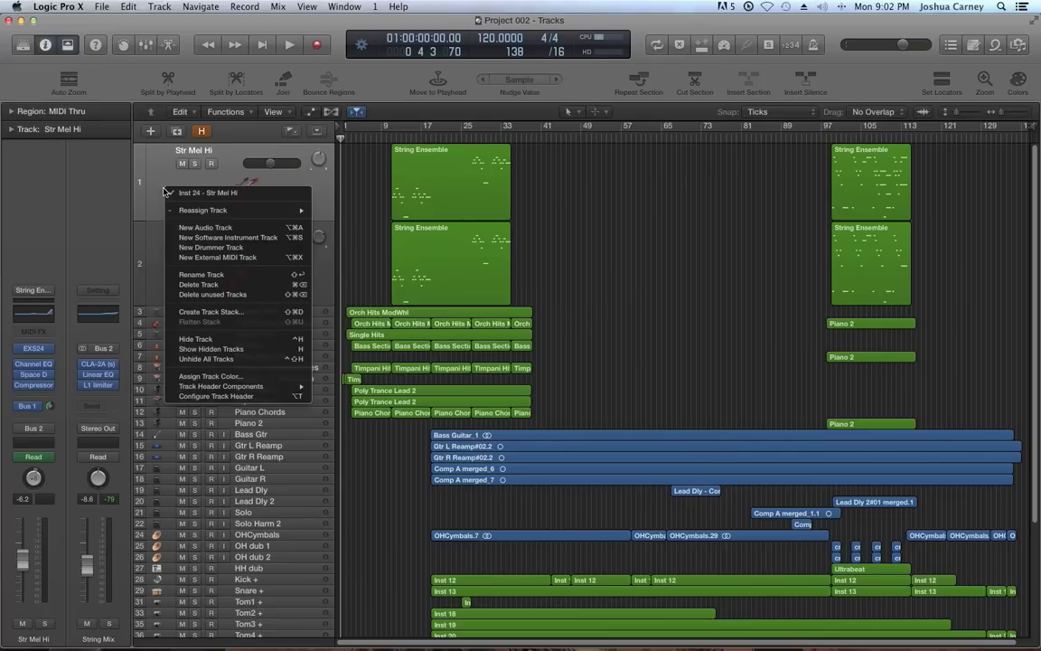
mouse_move(220, 386)
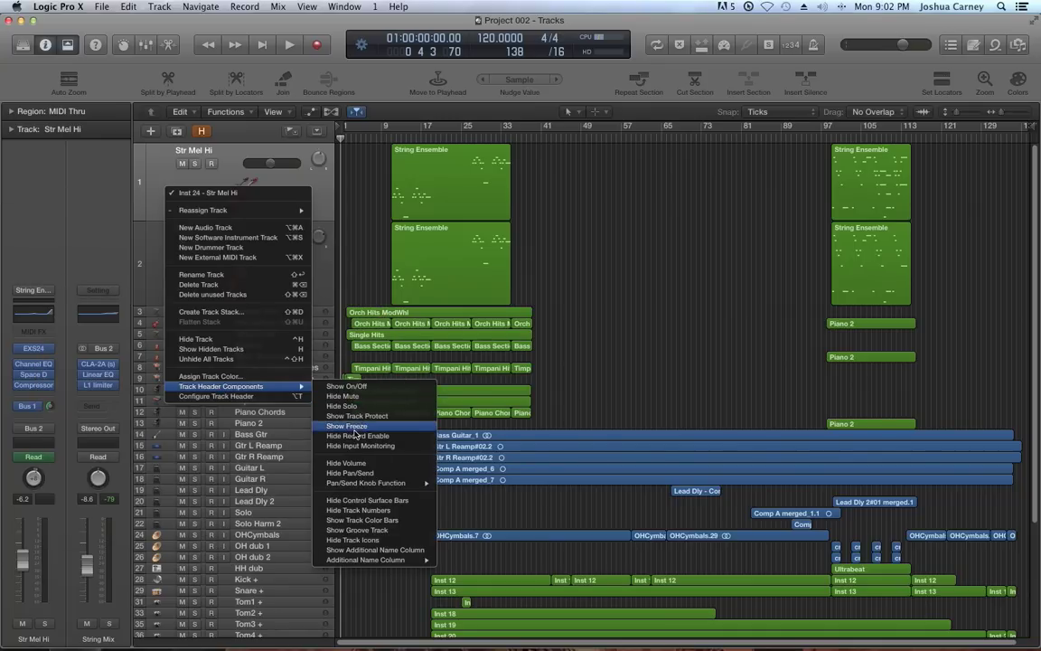
click(350, 425)
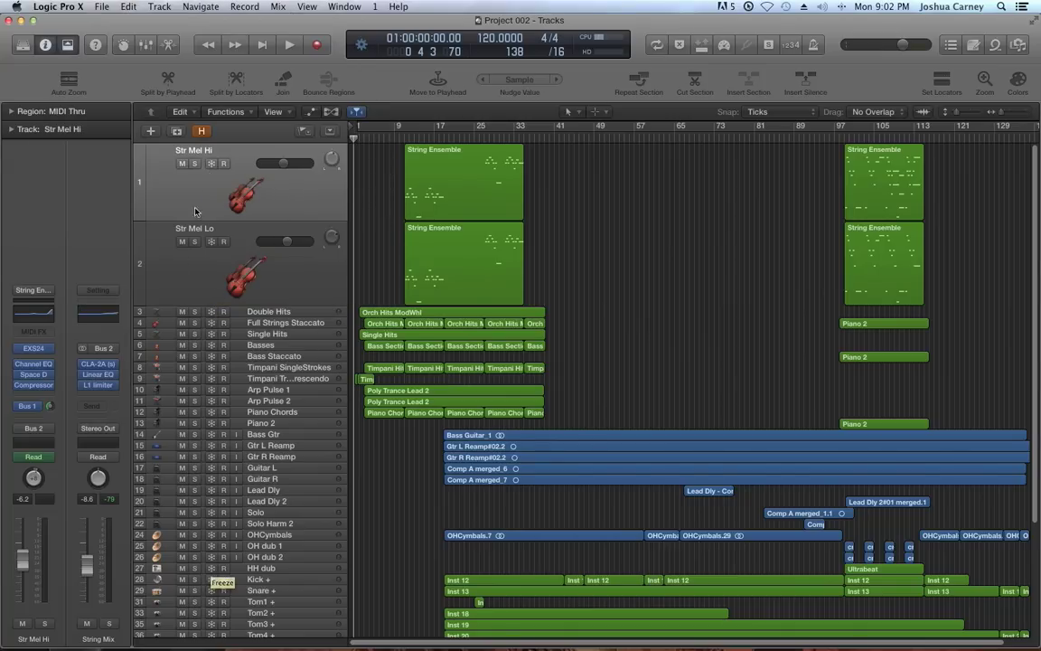
Step: Mark only Str Mel Hi and Str Mel Lo for freezing
drag(210, 162, 313, 534)
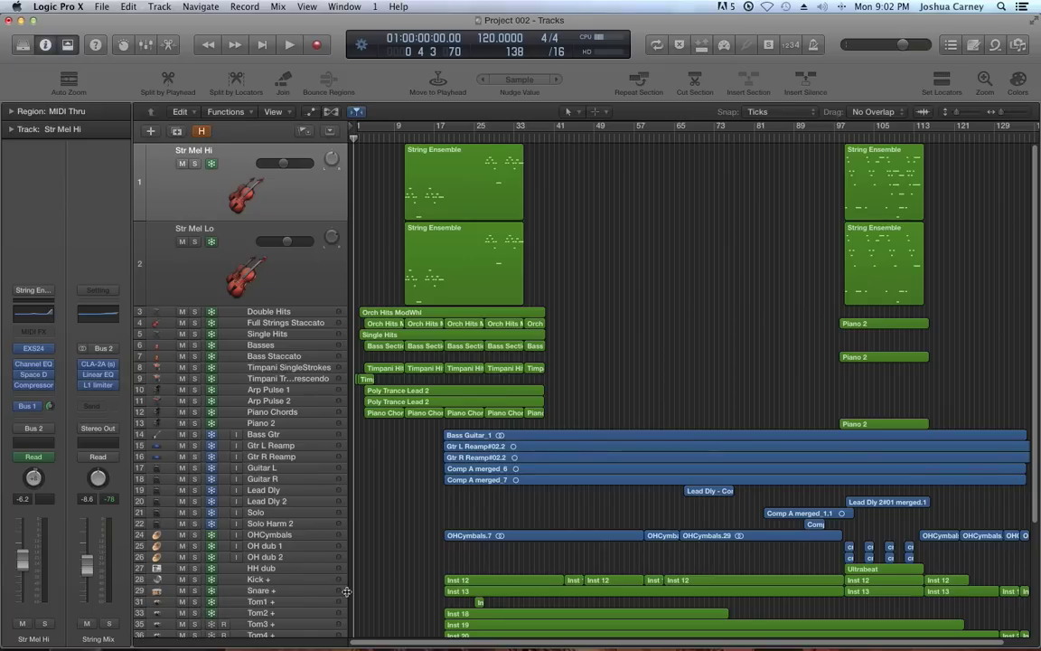
drag(211, 163, 212, 633)
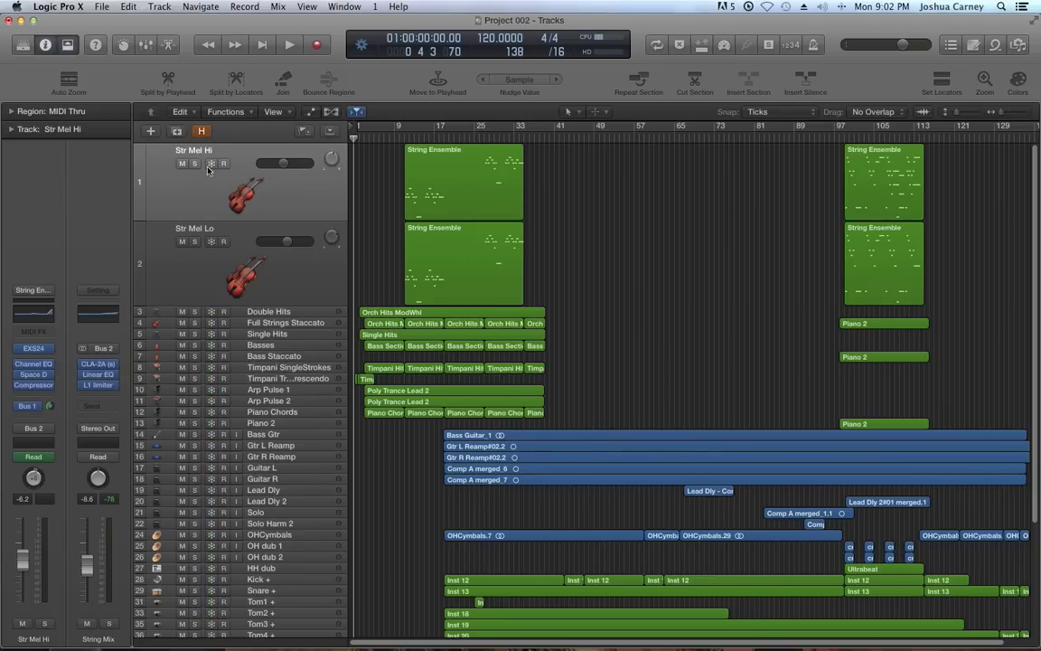
drag(209, 168, 209, 226)
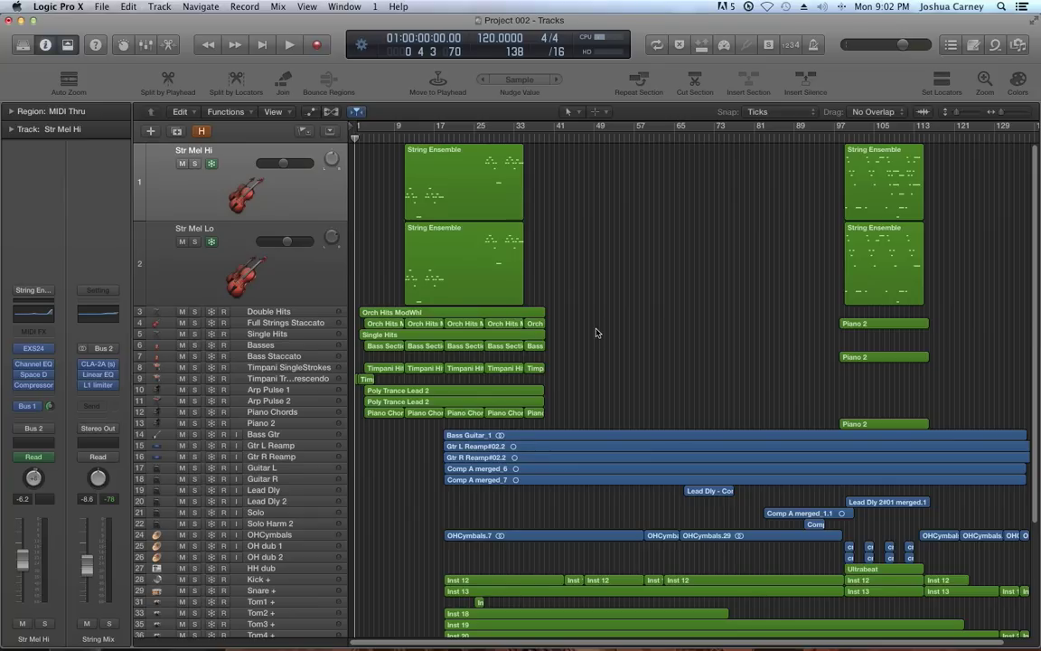
Step: Run the freeze on tracks 1–2 and raise the Str Mel Hi fader to -2.4 dB
key(space)
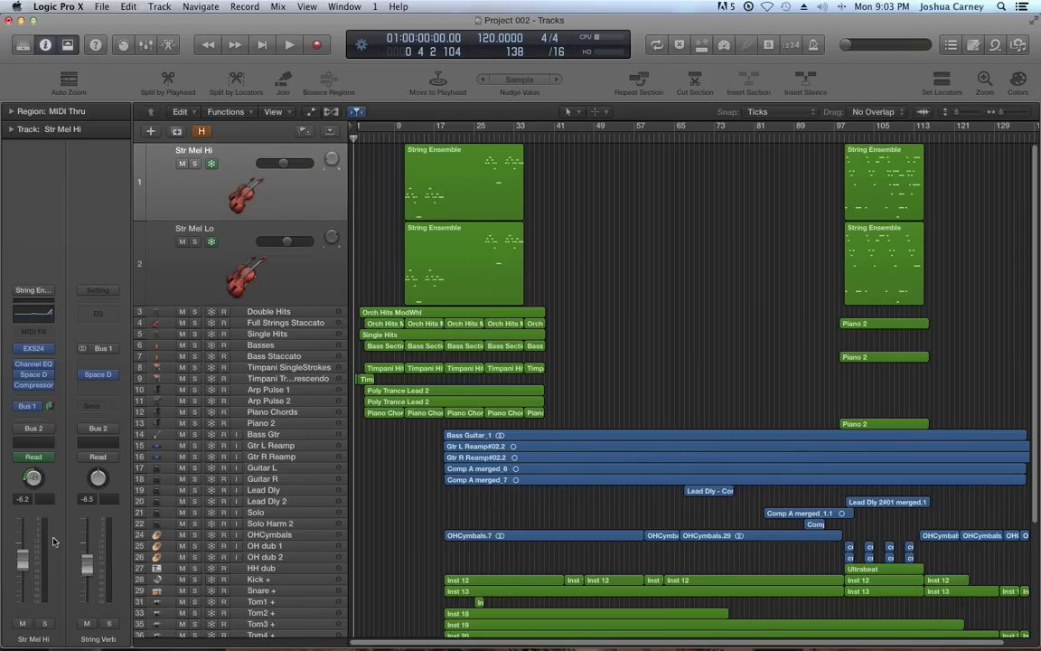
drag(22, 564, 21, 558)
double_click(443, 194)
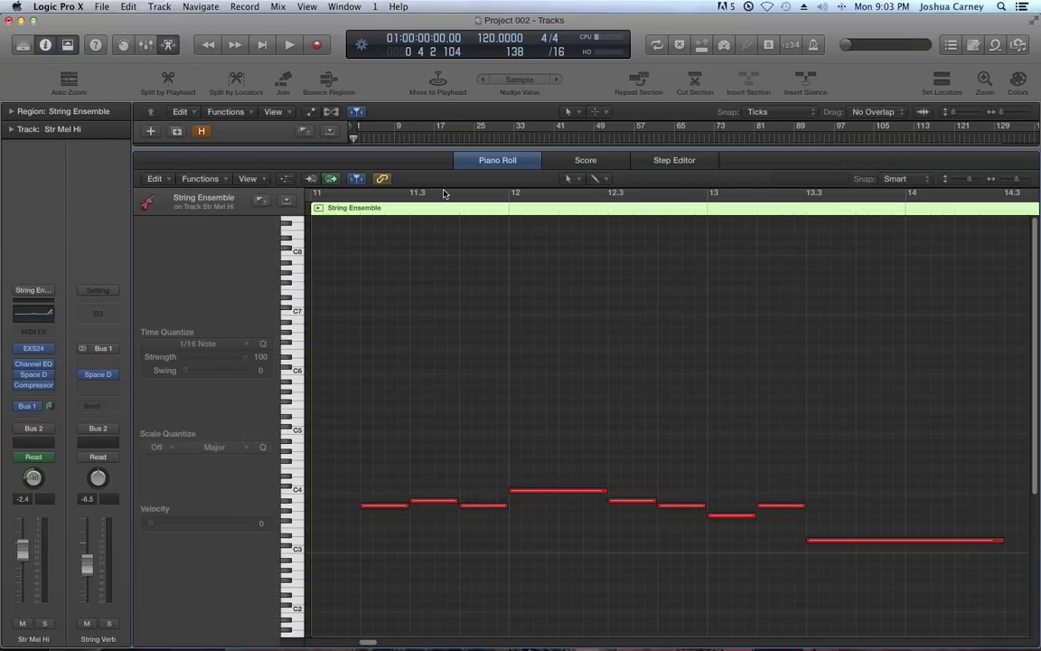
click(539, 492)
drag(541, 482, 539, 452)
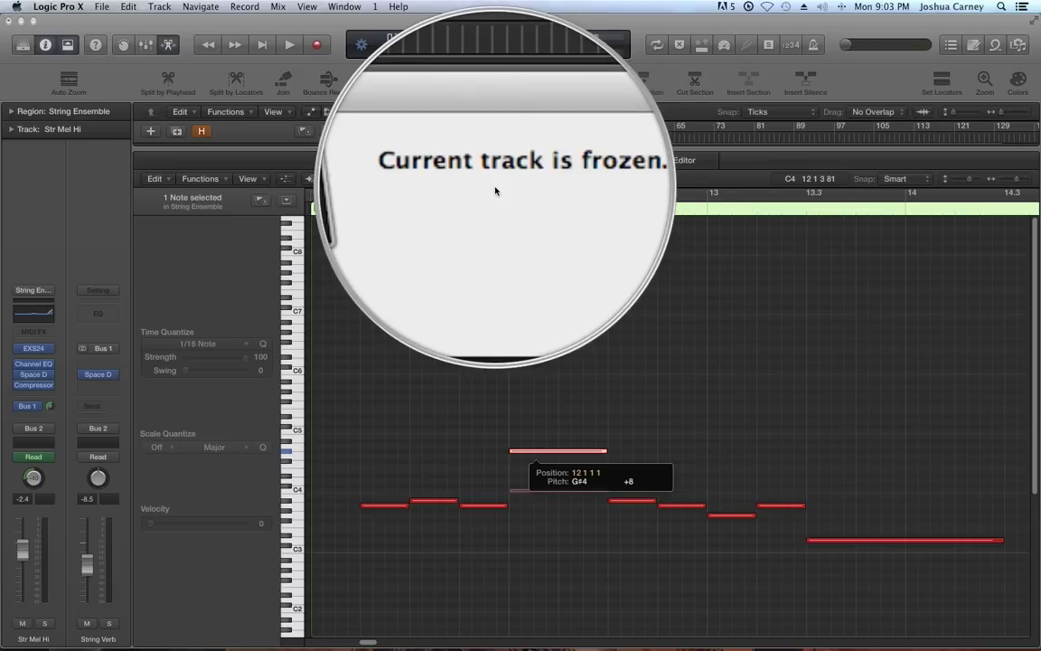
click(610, 224)
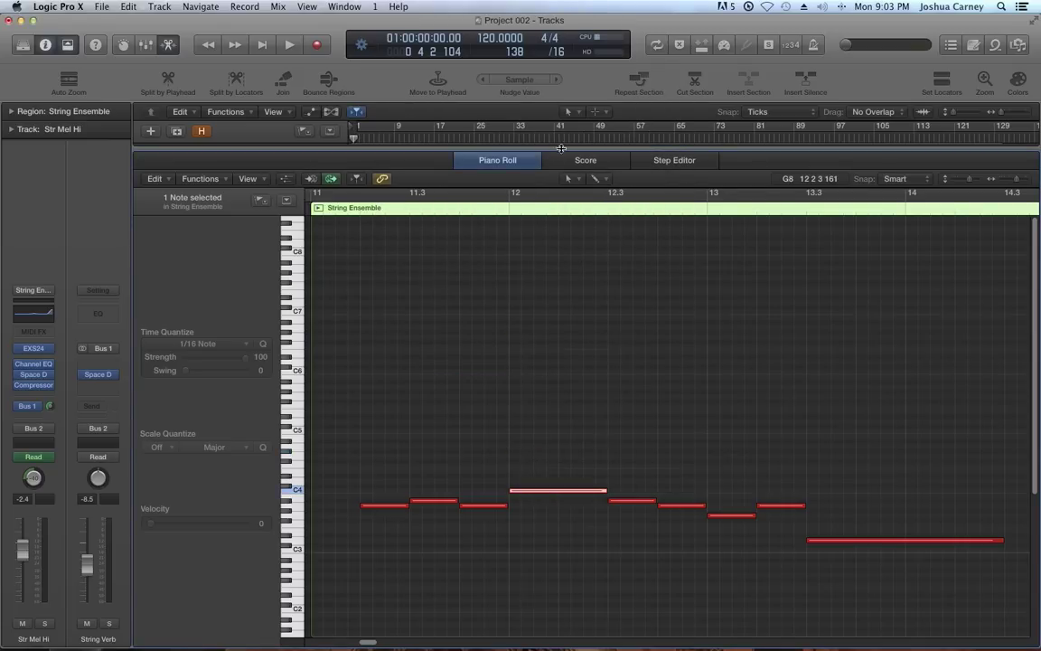
key(e)
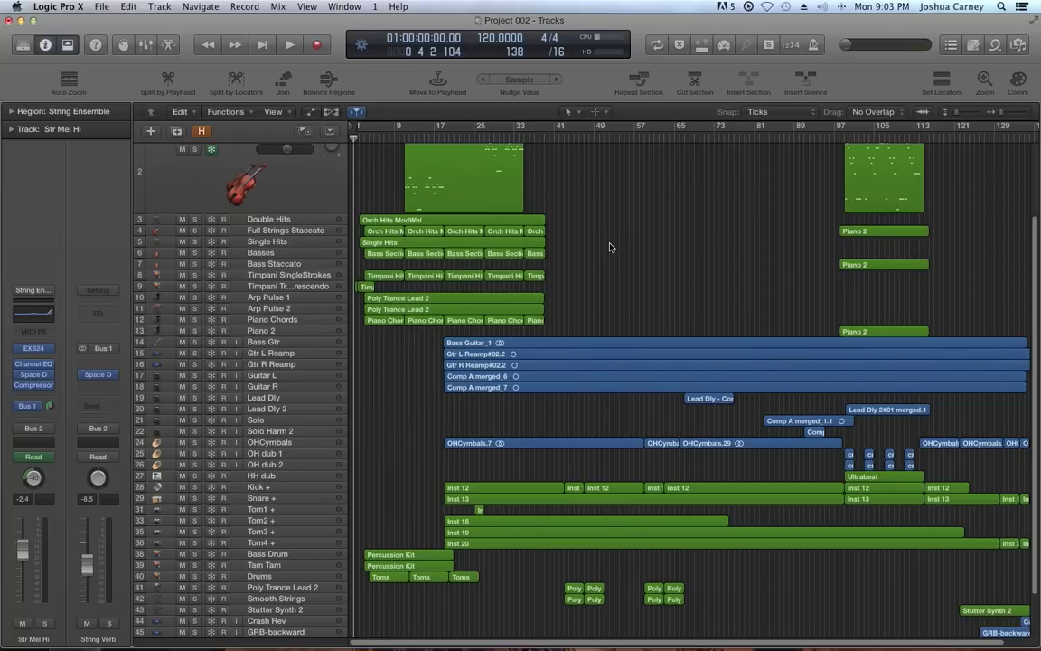
Step: Scroll to the top and open Str Mel Hi's String Ensemble region in the Piano Roll
scroll(611, 235, up, 3)
double_click(504, 175)
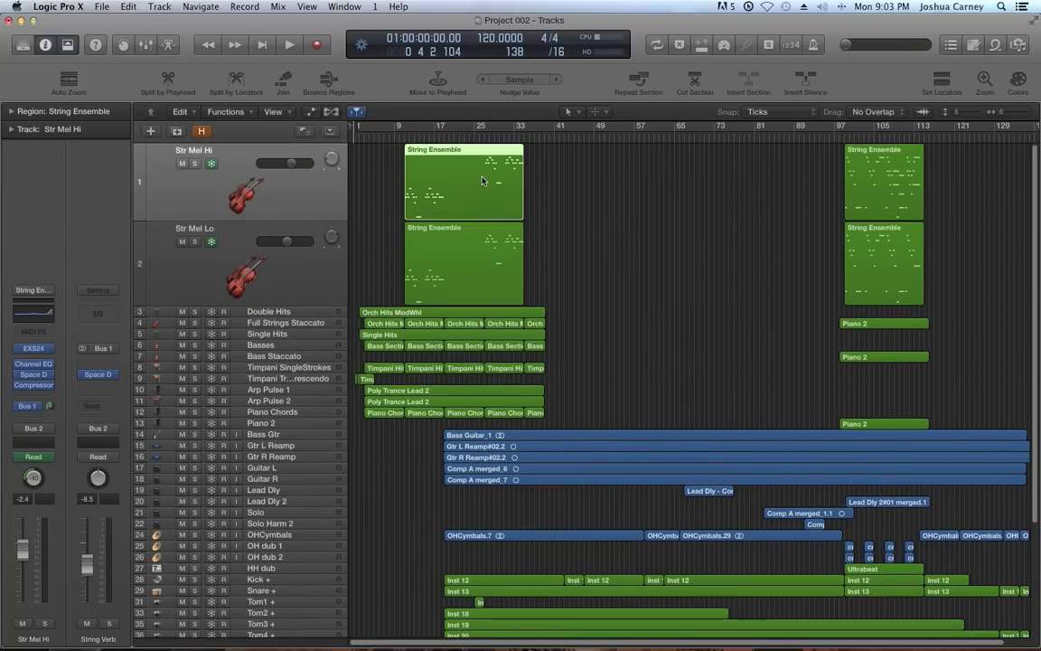